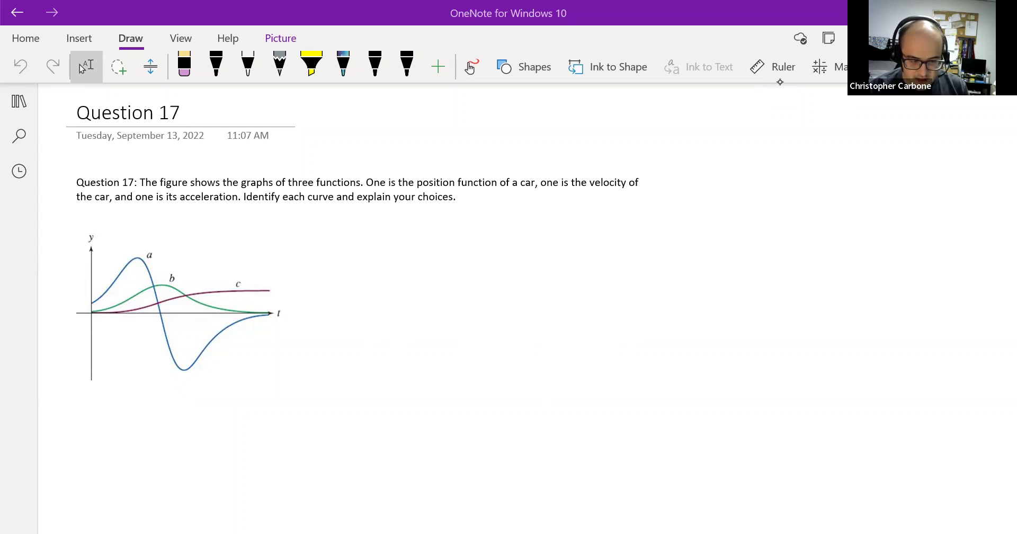
# - Select the black pen for inking, switching pens with Alt+D and back to black ink
pyautogui.click(216, 64)
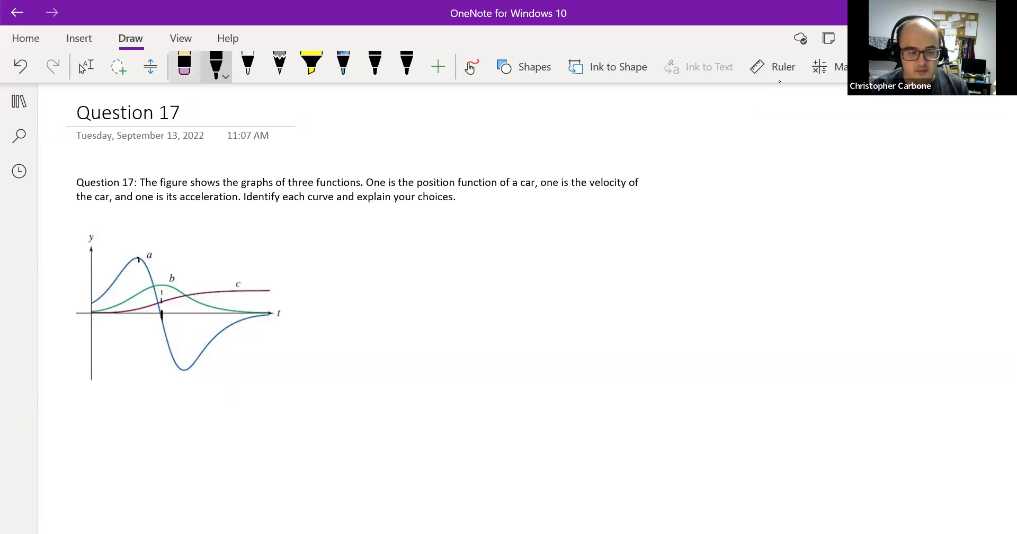
pyautogui.hotkey('alt', 'd')
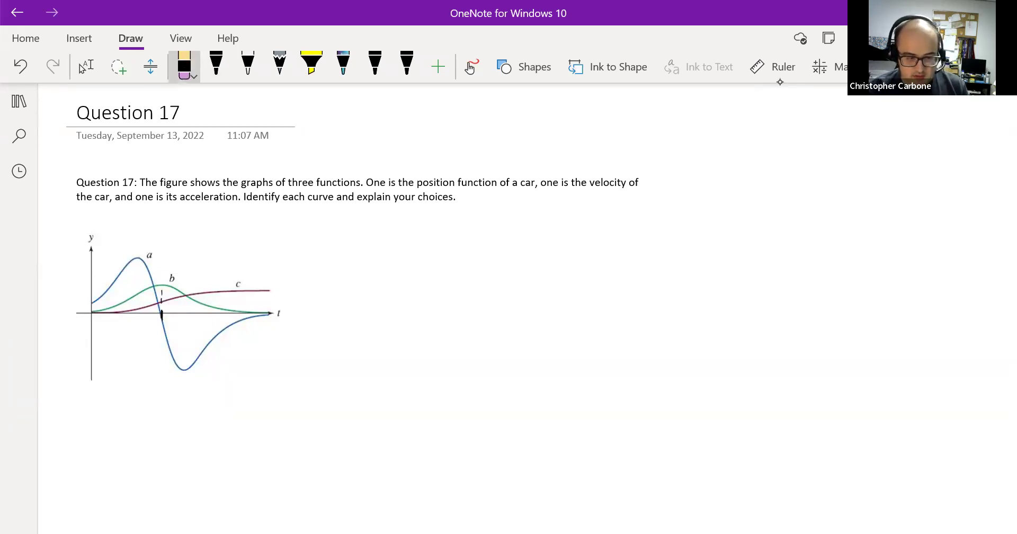
pyautogui.hotkey('alt', 'd')
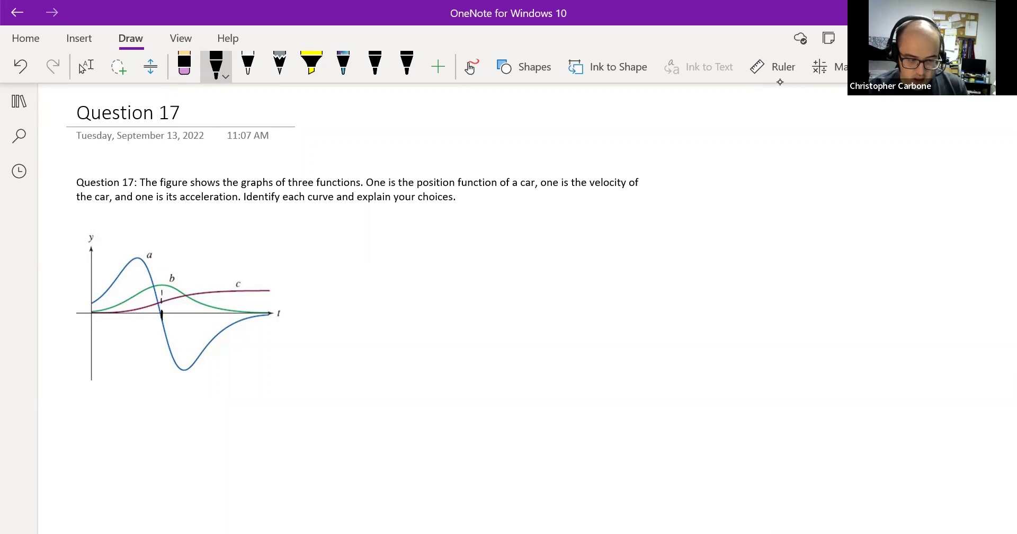
# - Draw braces before and after curve b's peak, labelled m_b > 0 and m_b < 0
pyautogui.moveTo(97, 239)
pyautogui.mouseDown()
pyautogui.moveTo(96, 223)
pyautogui.moveTo(172, 225)
pyautogui.moveTo(171, 239)
pyautogui.mouseUp()
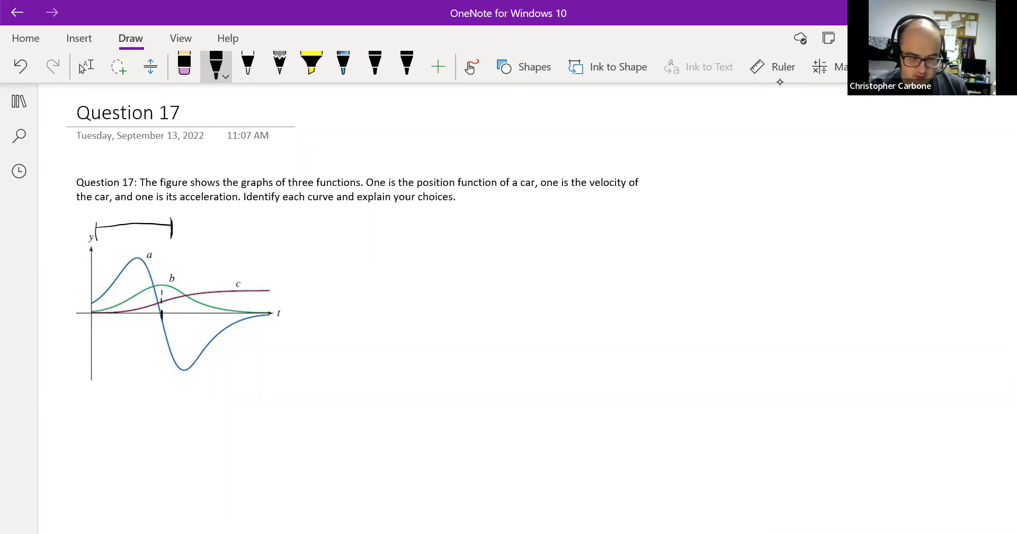
pyautogui.moveTo(121, 211); pyautogui.dragTo(135, 210)
pyautogui.moveTo(137, 212); pyautogui.dragTo(180, 205)
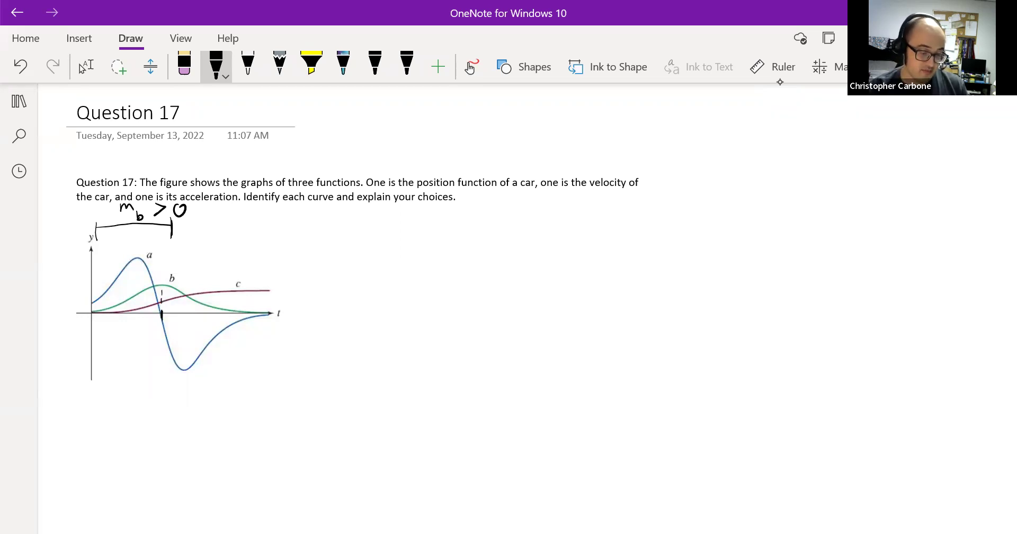
pyautogui.moveTo(173, 226)
pyautogui.mouseDown()
pyautogui.moveTo(245, 221)
pyautogui.moveTo(272, 226)
pyautogui.moveTo(270, 240)
pyautogui.mouseUp()
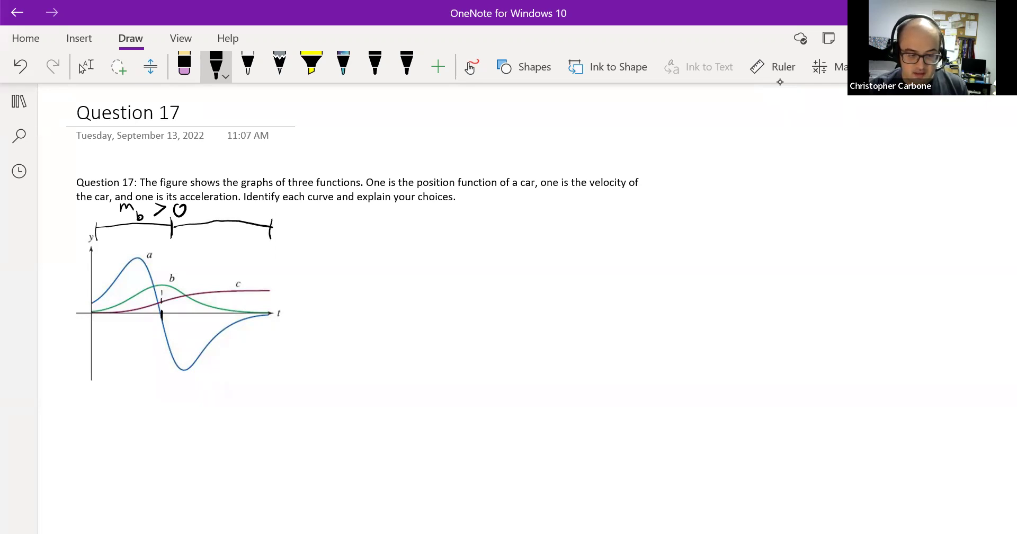
pyautogui.moveTo(222, 209)
pyautogui.mouseDown()
pyautogui.moveTo(239, 219)
pyautogui.moveTo(272, 206)
pyautogui.mouseUp()
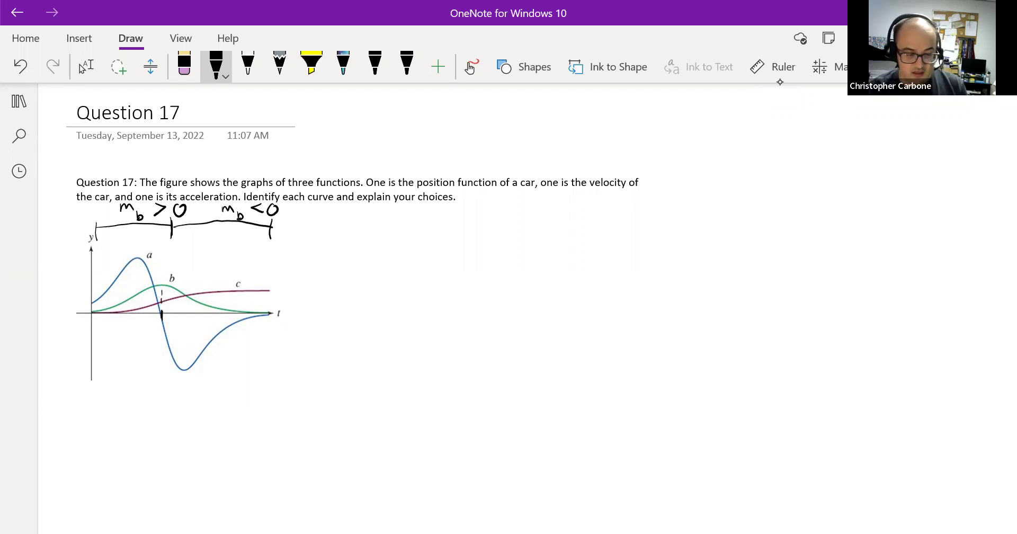
# - Handwrite 'A → position function' to the right of the graph
pyautogui.moveTo(359, 227)
pyautogui.mouseDown()
pyautogui.moveTo(367, 209)
pyautogui.moveTo(375, 227)
pyautogui.moveTo(381, 217)
pyautogui.moveTo(421, 217)
pyautogui.moveTo(418, 229)
pyautogui.moveTo(453, 231)
pyautogui.moveTo(454, 220)
pyautogui.mouseUp()
pyautogui.moveTo(470, 217); pyautogui.dragTo(470, 217)
pyautogui.moveTo(483, 212)
pyautogui.mouseDown()
pyautogui.moveTo(477, 227)
pyautogui.moveTo(490, 226)
pyautogui.mouseUp()
pyautogui.moveTo(502, 208)
pyautogui.mouseDown()
pyautogui.moveTo(501, 226)
pyautogui.moveTo(507, 215)
pyautogui.mouseUp()
pyautogui.moveTo(513, 214); pyautogui.dragTo(512, 224)
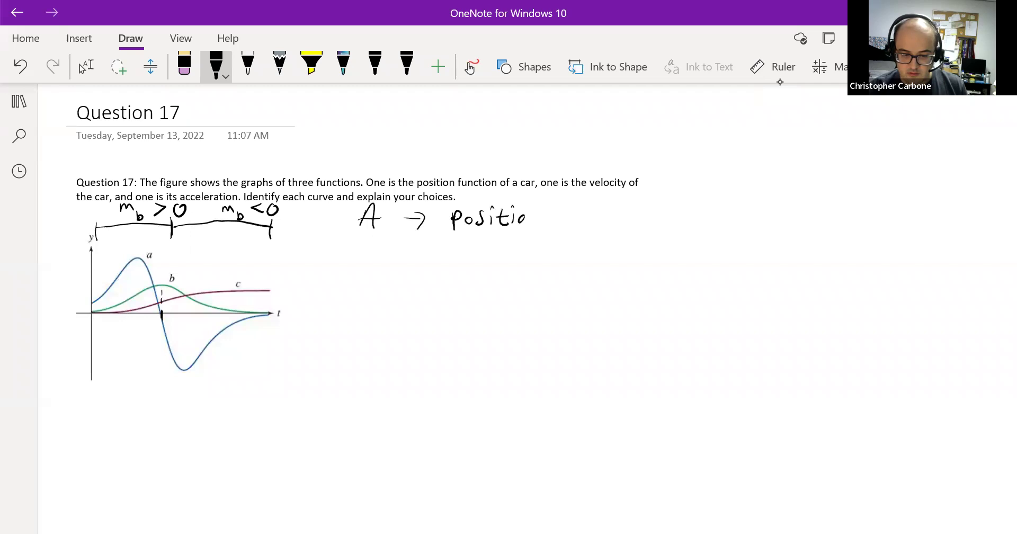
pyautogui.moveTo(529, 227)
pyautogui.mouseDown()
pyautogui.moveTo(565, 229)
pyautogui.moveTo(572, 217)
pyautogui.mouseUp()
pyautogui.moveTo(573, 217); pyautogui.dragTo(597, 225)
pyautogui.moveTo(609, 215); pyautogui.dragTo(616, 226)
pyautogui.moveTo(607, 218); pyautogui.dragTo(625, 224)
pyautogui.moveTo(633, 215); pyautogui.dragTo(649, 224)
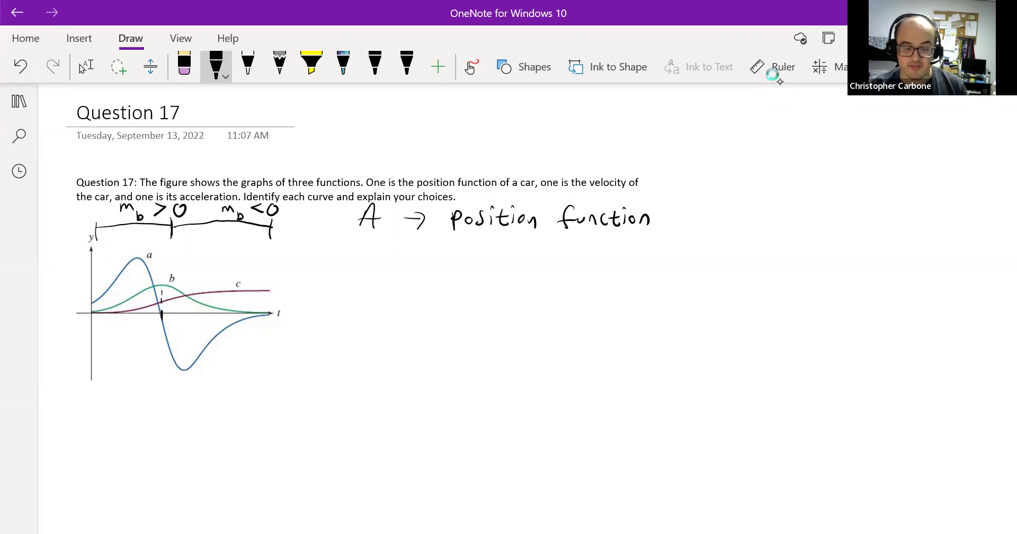
# - Handwrite 'B → velocity function' below the A answer
pyautogui.moveTo(361, 250)
pyautogui.mouseDown()
pyautogui.moveTo(362, 273)
pyautogui.moveTo(406, 253)
pyautogui.moveTo(473, 247)
pyautogui.moveTo(485, 261)
pyautogui.mouseUp()
pyautogui.moveTo(490, 243); pyautogui.dragTo(493, 262)
pyautogui.moveTo(503, 254); pyautogui.dragTo(512, 261)
pyautogui.moveTo(519, 252); pyautogui.dragTo(533, 262)
pyautogui.moveTo(523, 252)
pyautogui.mouseDown()
pyautogui.moveTo(544, 249)
pyautogui.moveTo(539, 266)
pyautogui.mouseUp()
pyautogui.moveTo(589, 238); pyautogui.dragTo(576, 260)
pyautogui.moveTo(572, 250); pyautogui.dragTo(616, 259)
pyautogui.moveTo(630, 247)
pyautogui.mouseDown()
pyautogui.moveTo(624, 260)
pyautogui.moveTo(631, 249)
pyautogui.mouseUp()
pyautogui.moveTo(637, 250)
pyautogui.mouseDown()
pyautogui.moveTo(637, 258)
pyautogui.moveTo(644, 250)
pyautogui.mouseUp()
pyautogui.moveTo(652, 255); pyautogui.dragTo(661, 255)
# - Handwrite 'C → Acceleration function' below the B answer
pyautogui.moveTo(377, 298)
pyautogui.mouseDown()
pyautogui.moveTo(376, 317)
pyautogui.moveTo(416, 300)
pyautogui.moveTo(405, 313)
pyautogui.mouseUp()
pyautogui.moveTo(460, 290)
pyautogui.mouseDown()
pyautogui.moveTo(455, 303)
pyautogui.moveTo(468, 303)
pyautogui.mouseUp()
pyautogui.moveTo(456, 297); pyautogui.dragTo(485, 302)
pyautogui.moveTo(493, 289)
pyautogui.mouseDown()
pyautogui.moveTo(493, 301)
pyautogui.moveTo(511, 302)
pyautogui.mouseUp()
pyautogui.moveTo(520, 293)
pyautogui.mouseDown()
pyautogui.moveTo(543, 286)
pyautogui.moveTo(566, 298)
pyautogui.moveTo(572, 288)
pyautogui.mouseUp()
pyautogui.moveTo(577, 290); pyautogui.dragTo(585, 290)
pyautogui.moveTo(593, 295); pyautogui.dragTo(634, 284)
pyautogui.moveTo(635, 284); pyautogui.dragTo(658, 292)
pyautogui.moveTo(670, 279)
pyautogui.mouseDown()
pyautogui.moveTo(679, 293)
pyautogui.moveTo(678, 284)
pyautogui.mouseUp()
pyautogui.moveTo(684, 279)
pyautogui.mouseDown()
pyautogui.moveTo(684, 290)
pyautogui.moveTo(717, 286)
pyautogui.mouseUp()
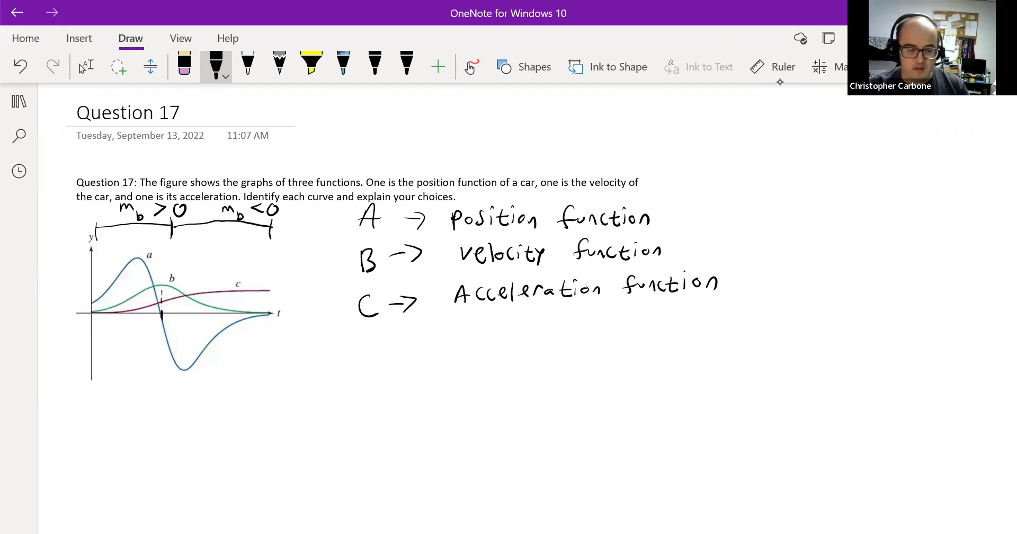